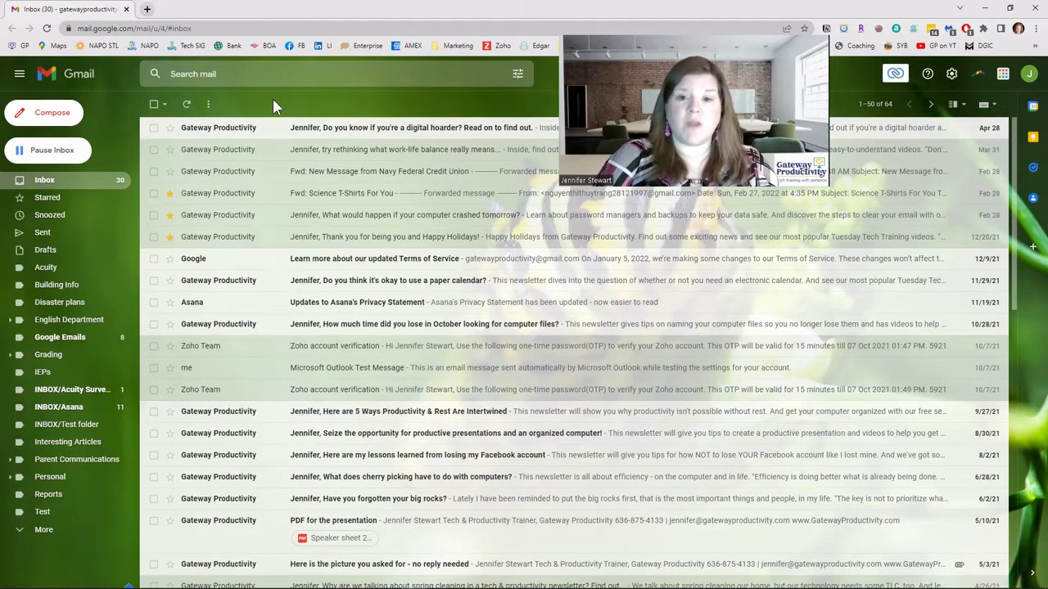
Turn the Asana privacy statement email's star green, then clear it so it is unstarred
click(169, 303)
click(170, 303)
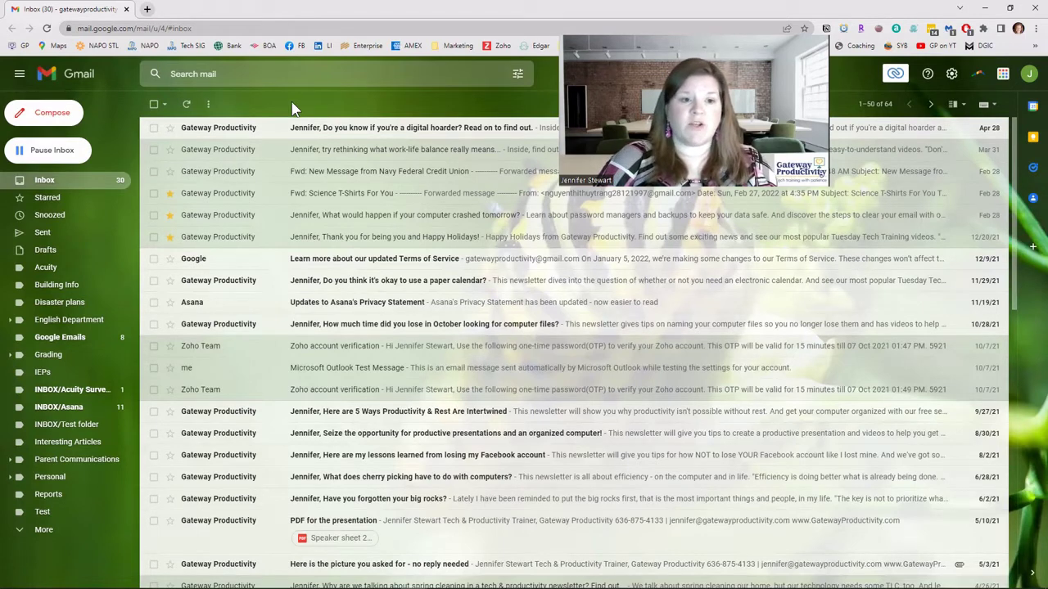
scroll(301, 270, down, 1)
scroll(303, 287, down, 2)
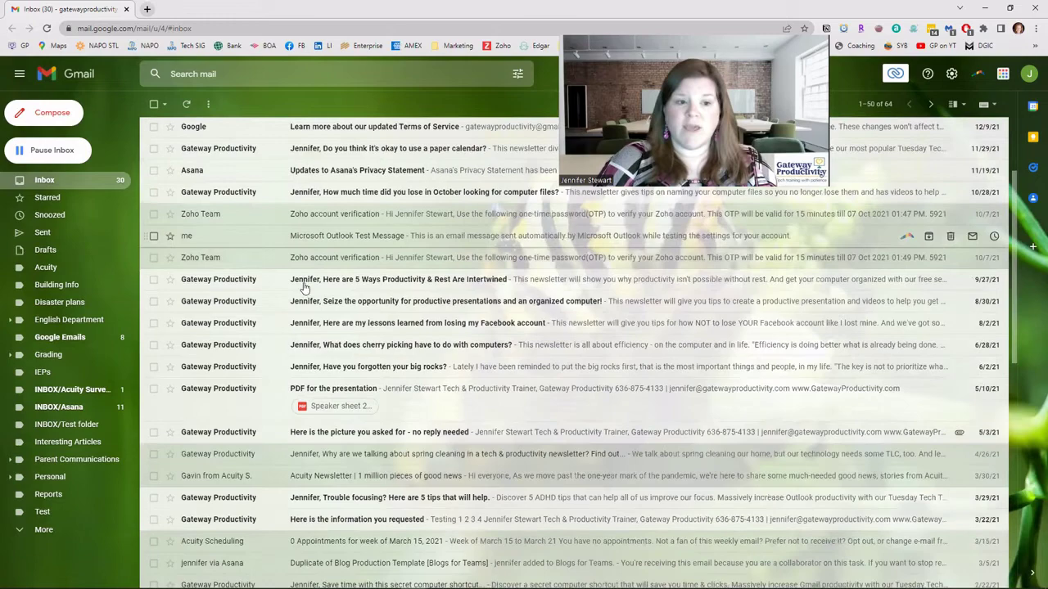
scroll(305, 291, down, 6)
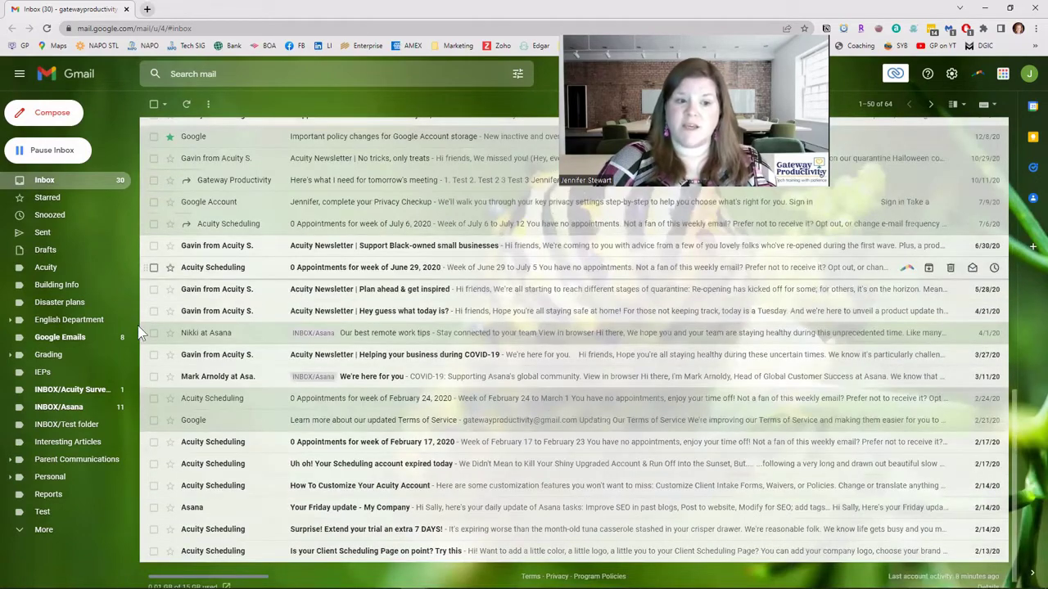
scroll(287, 319, up, 3)
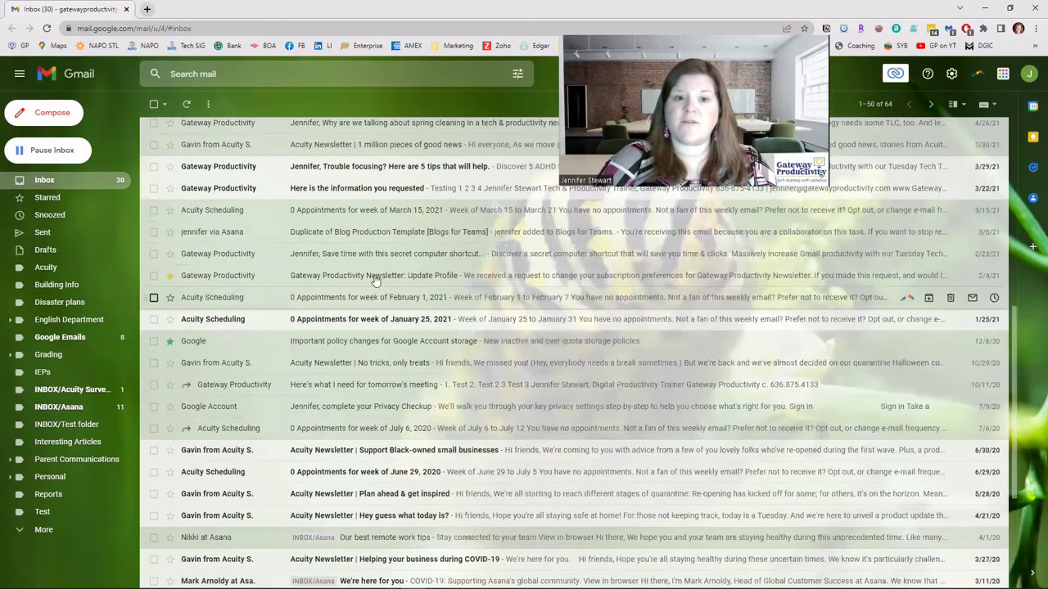
scroll(375, 270, up, 5)
scroll(405, 113, up, 1)
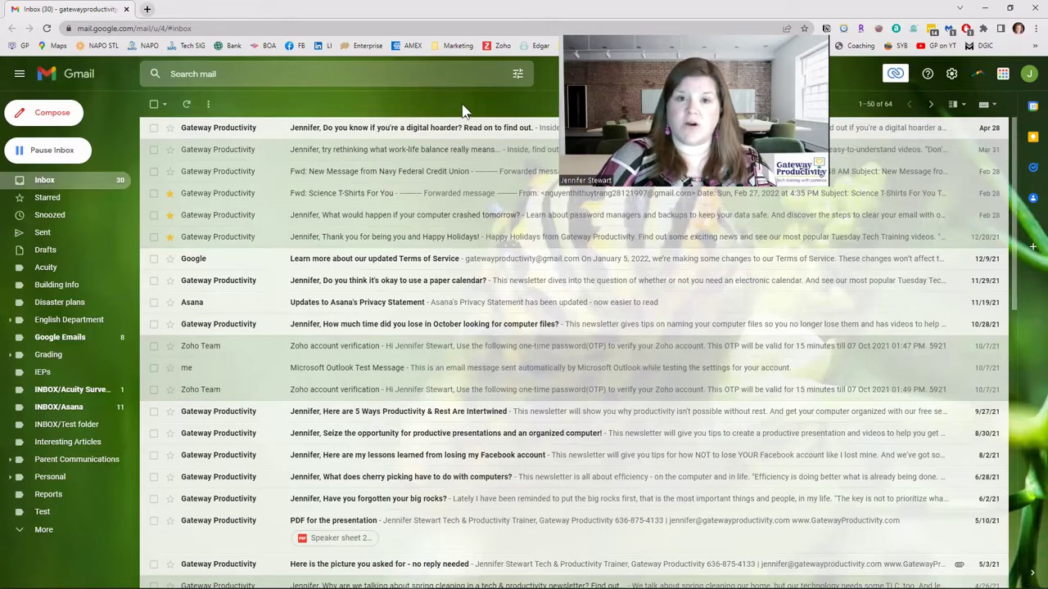
Open See all settings from the gear menu and scroll the General tab to Stars
click(952, 74)
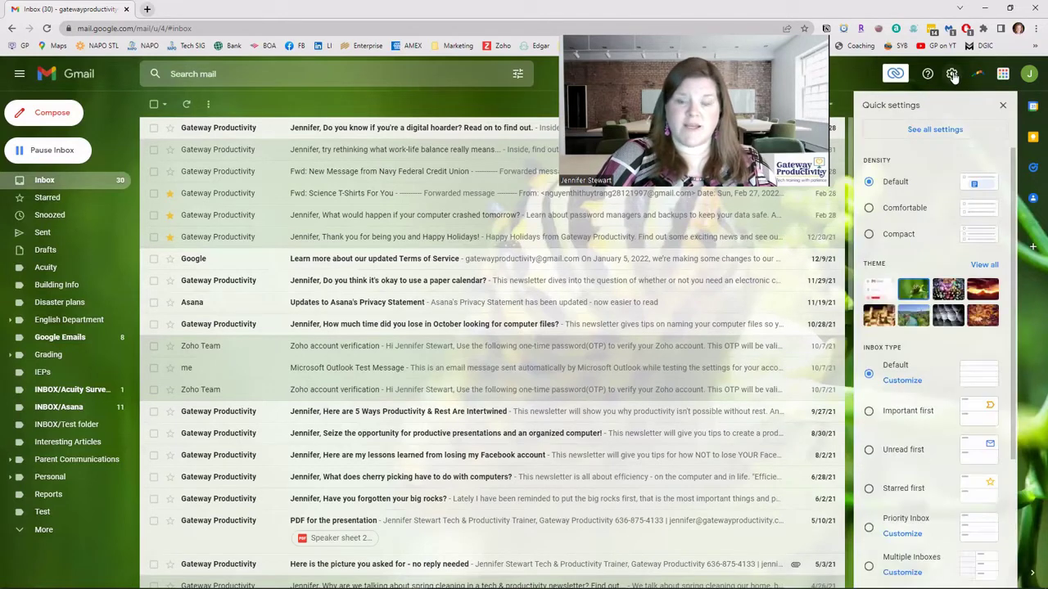
click(949, 131)
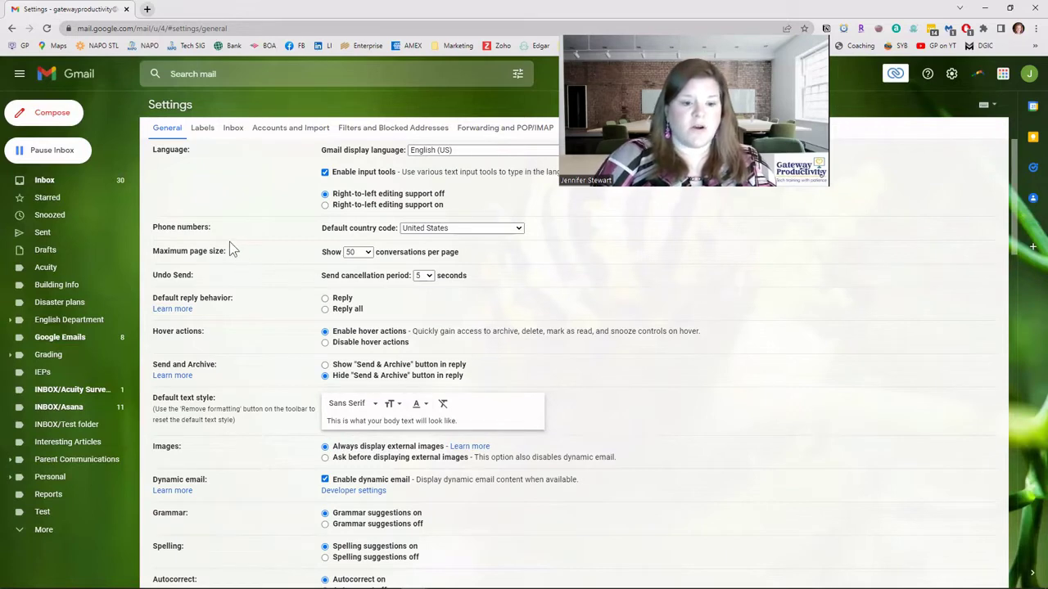
scroll(237, 245, down, 6)
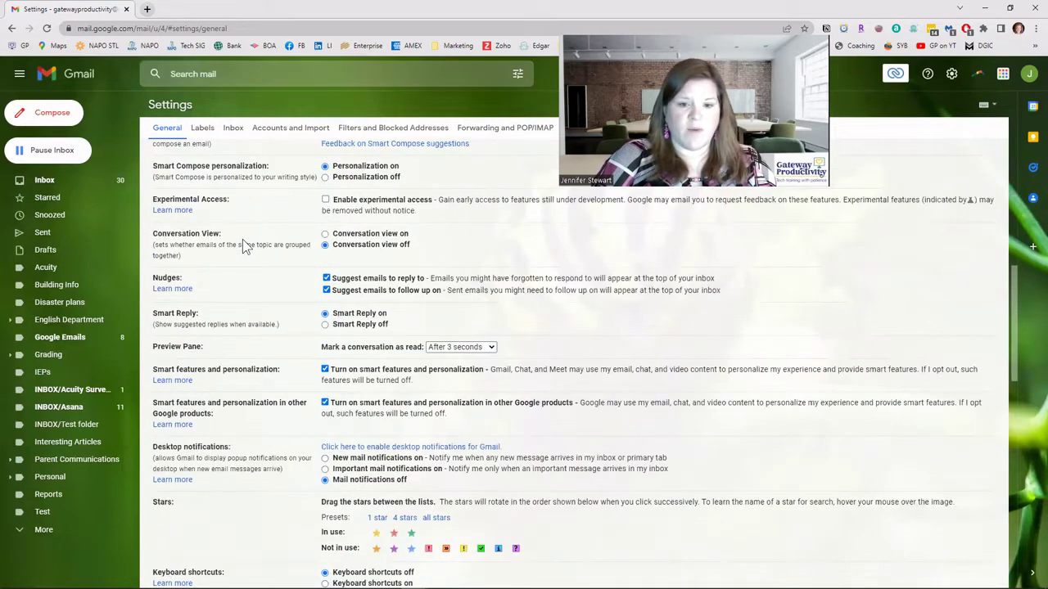
scroll(242, 239, down, 4)
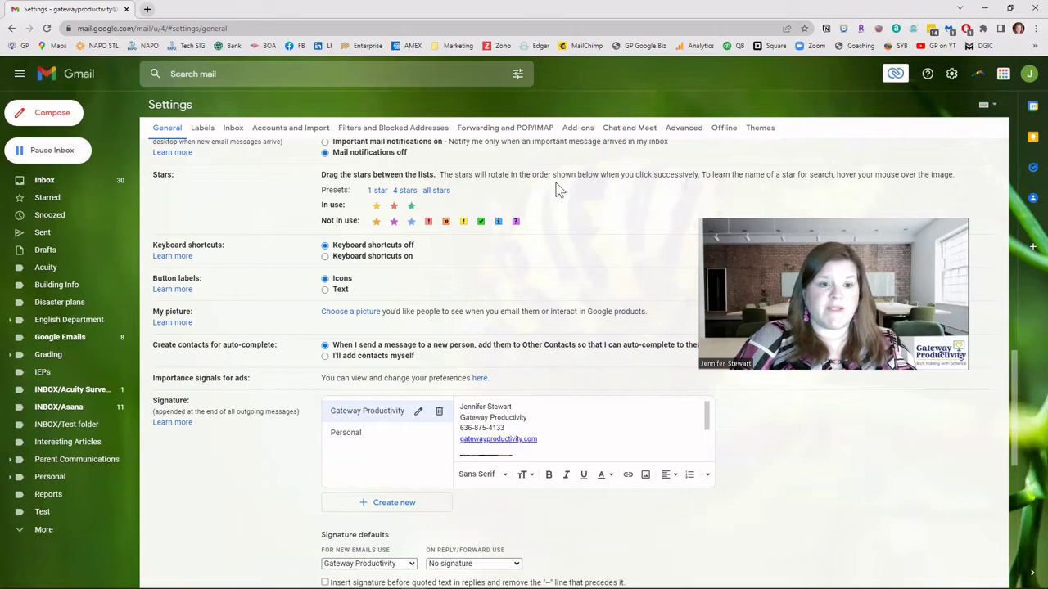
Choose the '1 star' preset, then switch the Stars setting to the '4 stars' preset
click(377, 191)
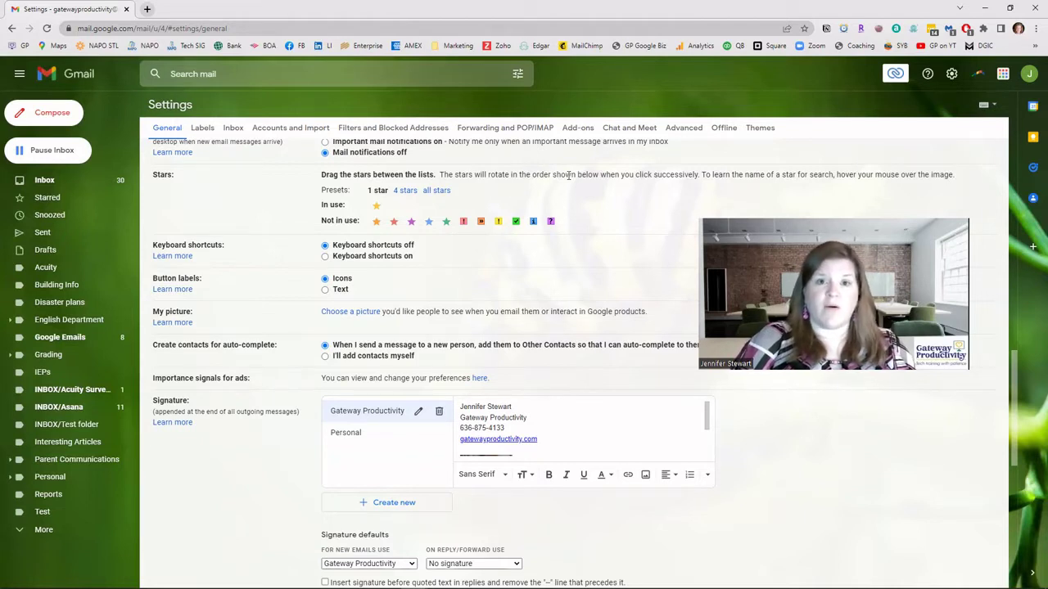
click(401, 190)
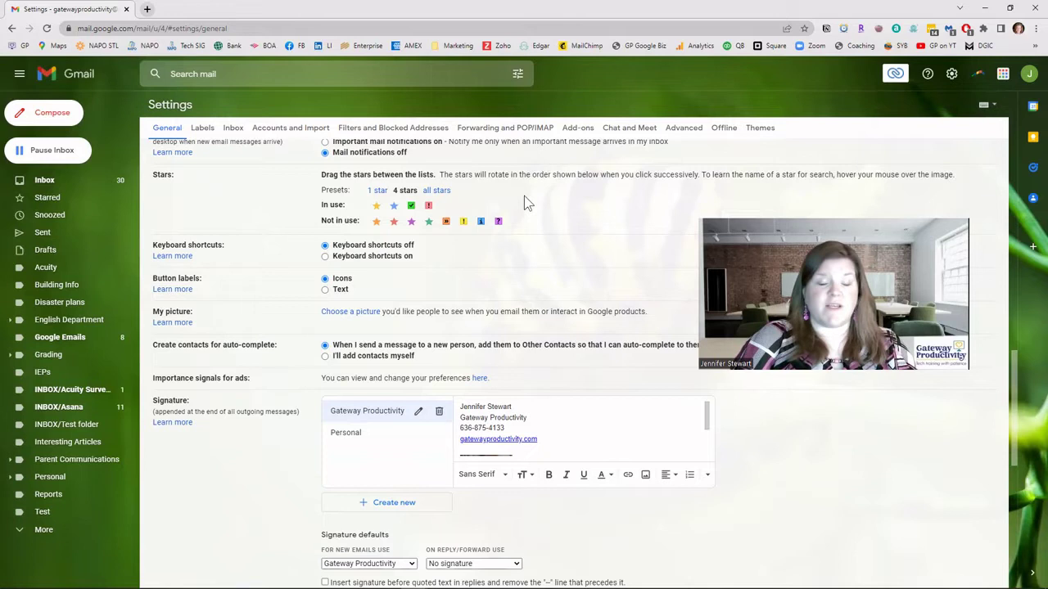
Apply the 'all stars' preset so every star and icon is in use
click(446, 190)
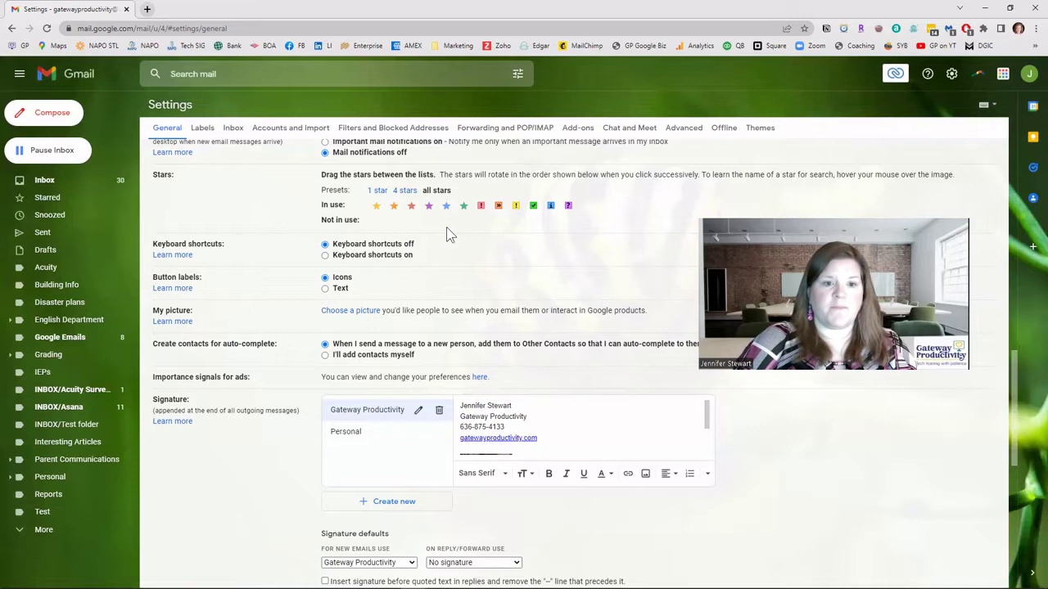
Reset to '4 stars', then drag icons so only yellow bang, red bang and green check stay in use
scroll(446, 235, up, 1)
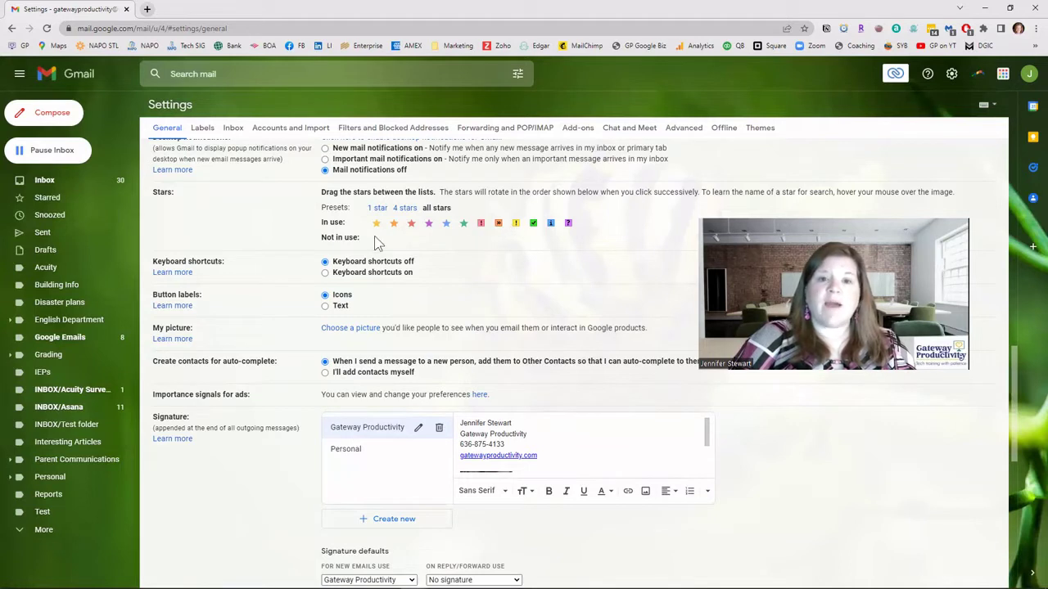
drag(377, 223, 393, 238)
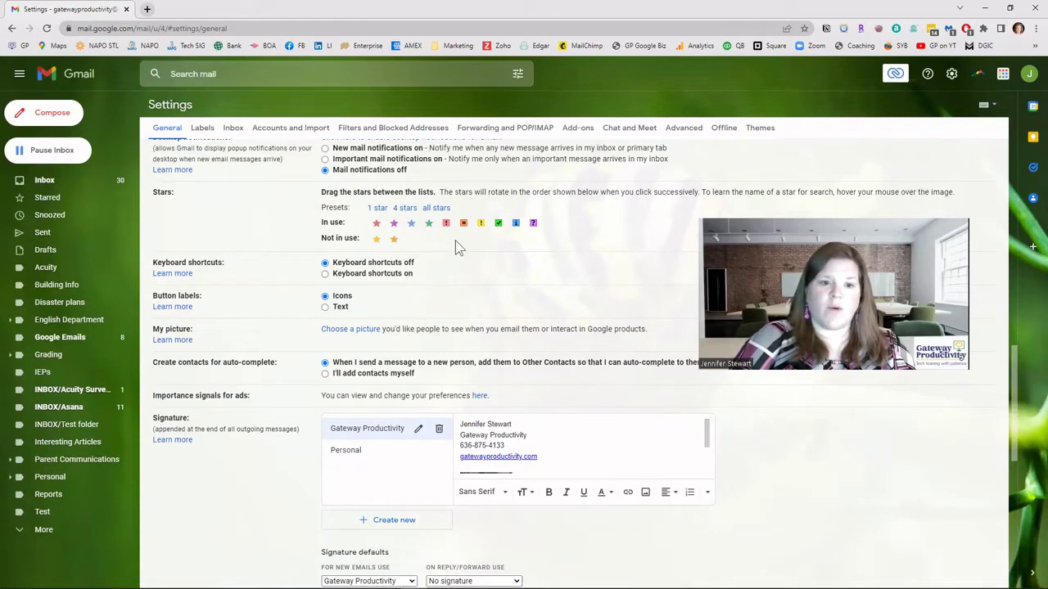
click(398, 209)
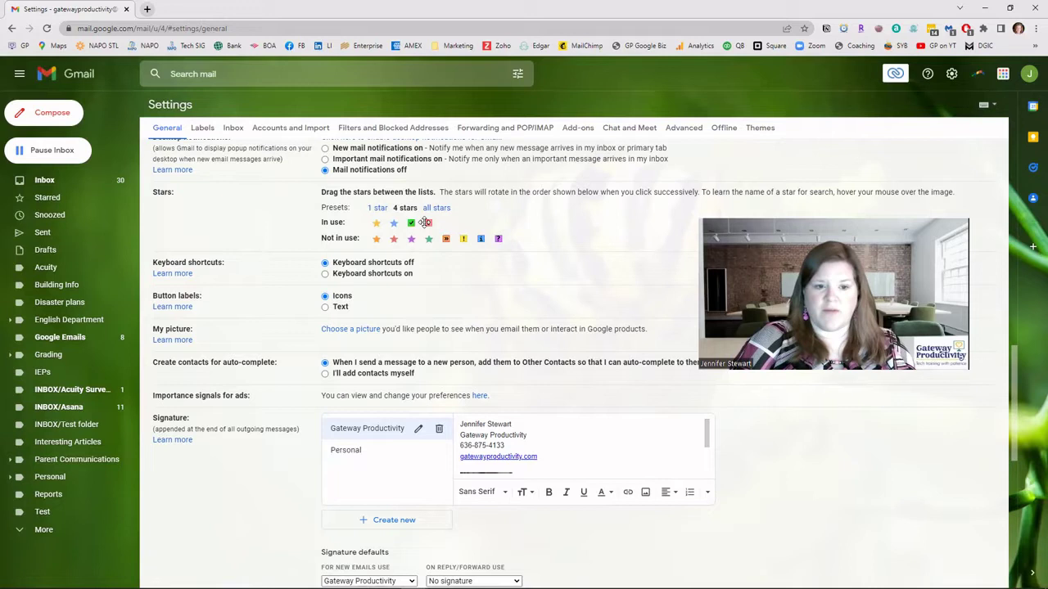
drag(424, 222, 376, 237)
drag(376, 222, 411, 222)
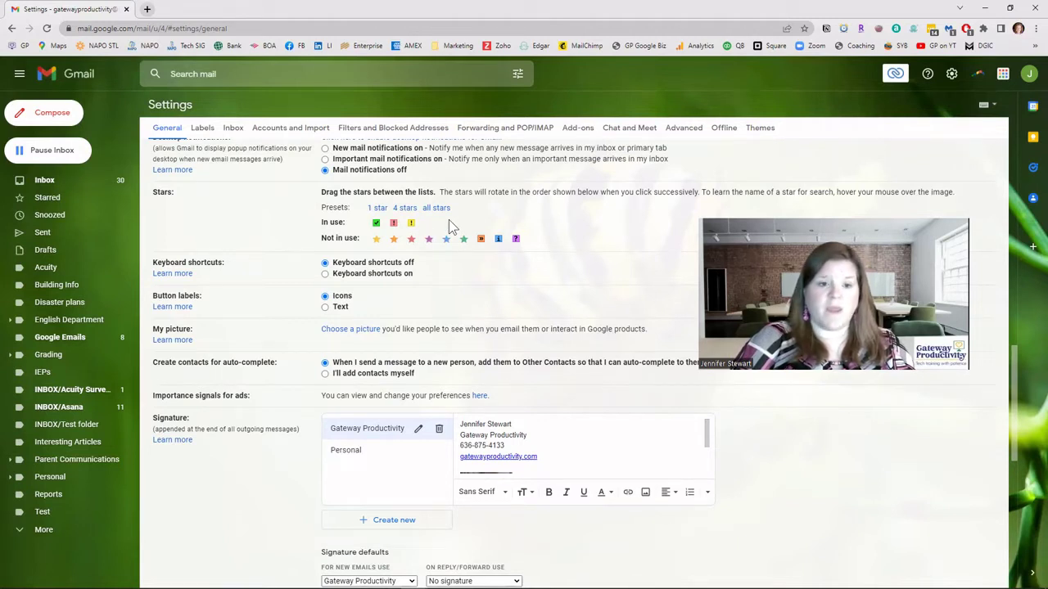
mouse_move(412, 223)
mouse_down()
mouse_move(374, 222)
mouse_move(395, 224)
mouse_up()
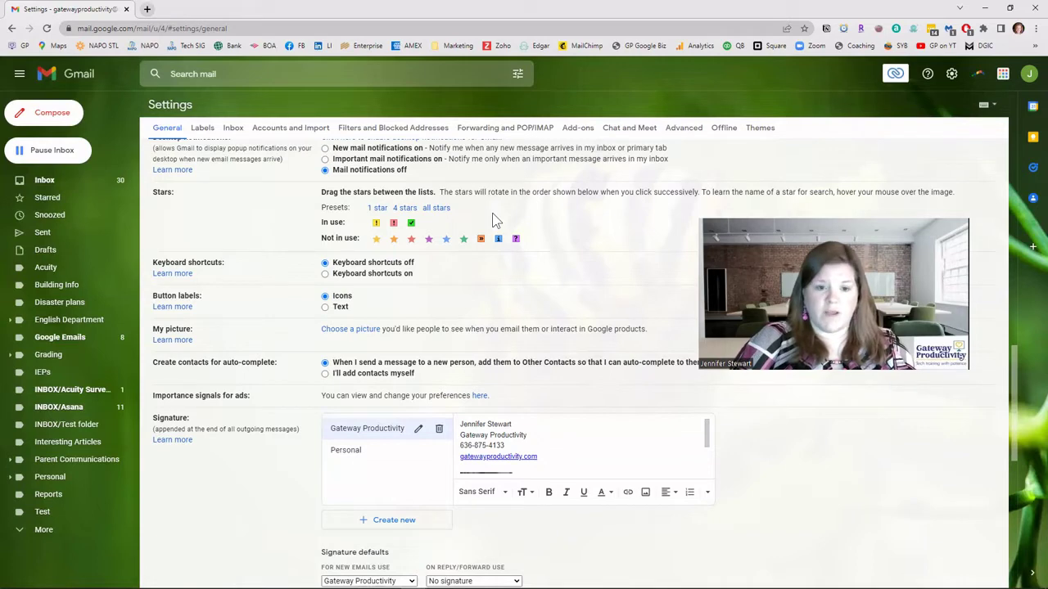
Save Changes, then mark the Navy Federal Credit Union email with a yellow bang
scroll(591, 229, down, 4)
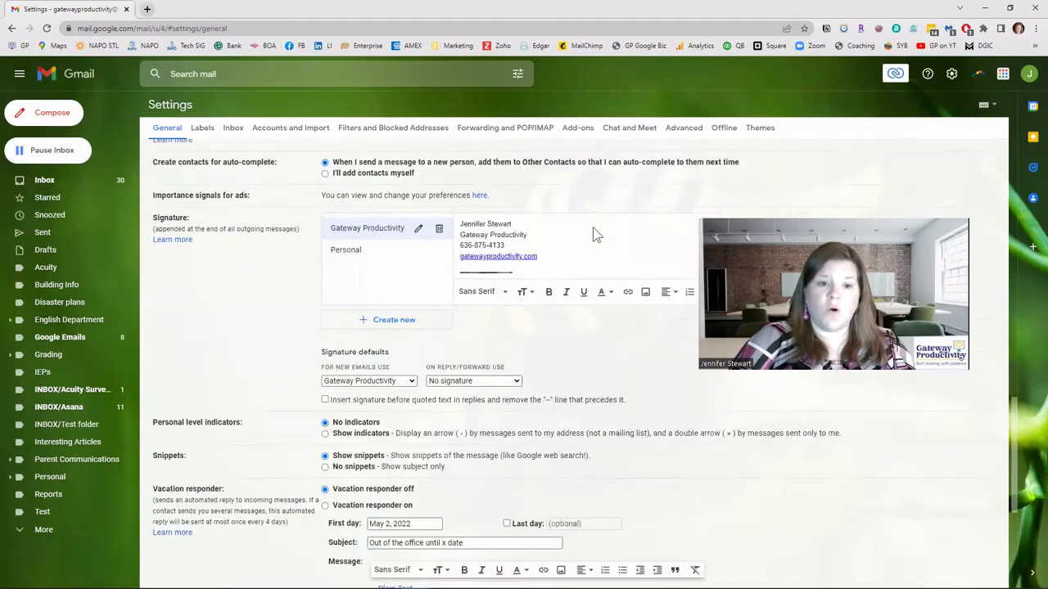
scroll(593, 236, down, 3)
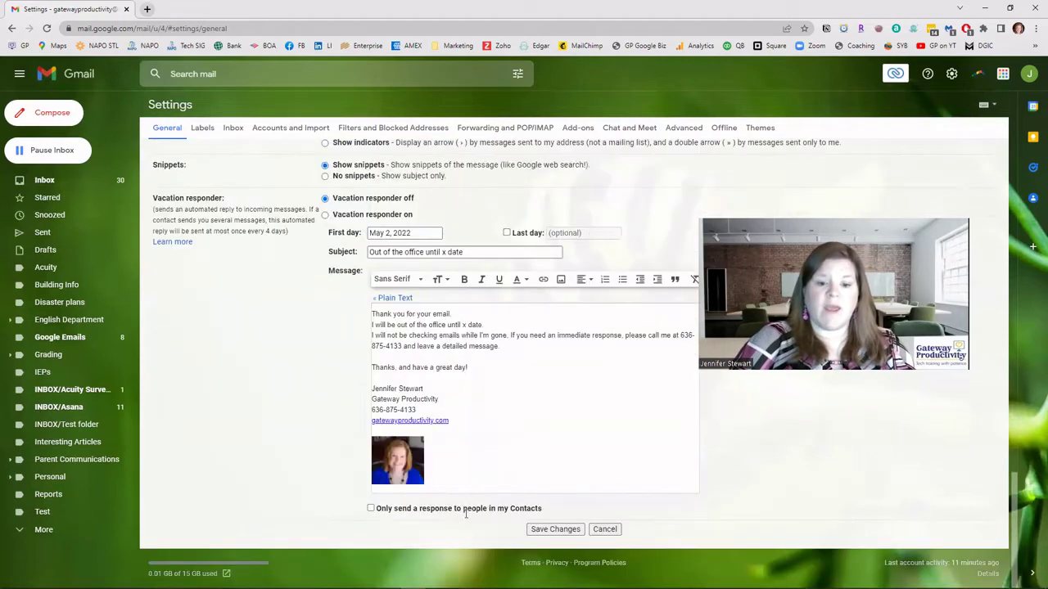
click(554, 529)
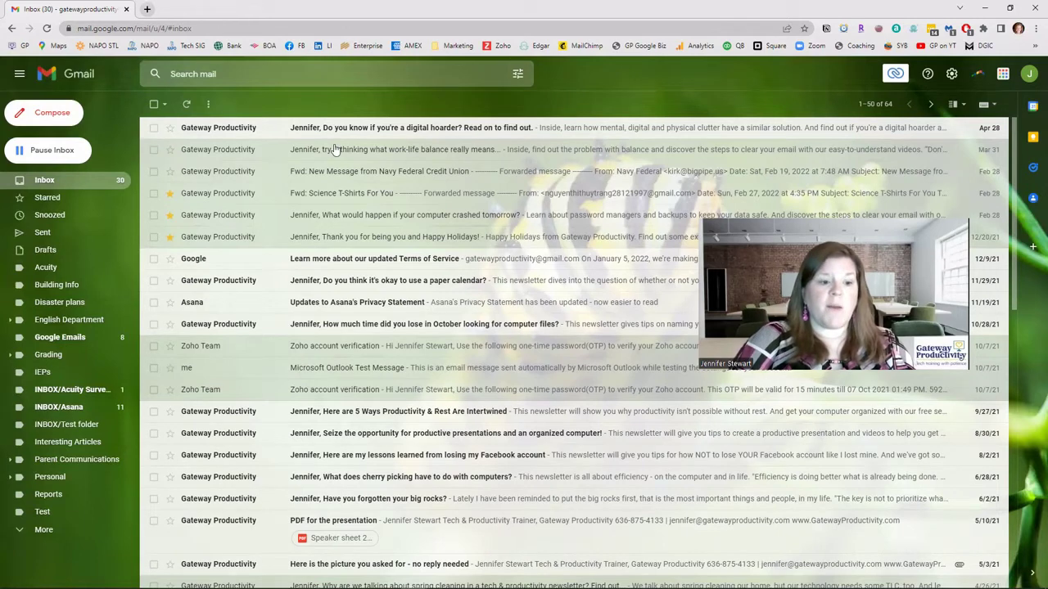
click(170, 172)
click(171, 172)
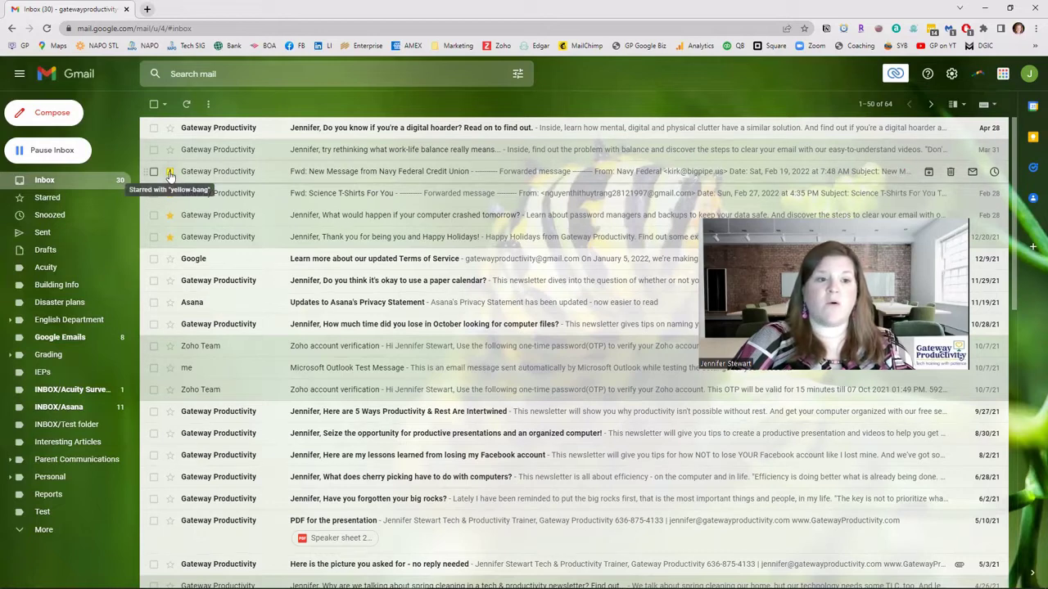
Cycle the Navy Federal email's star through red bang and green check until it is unstarred
click(171, 172)
click(170, 172)
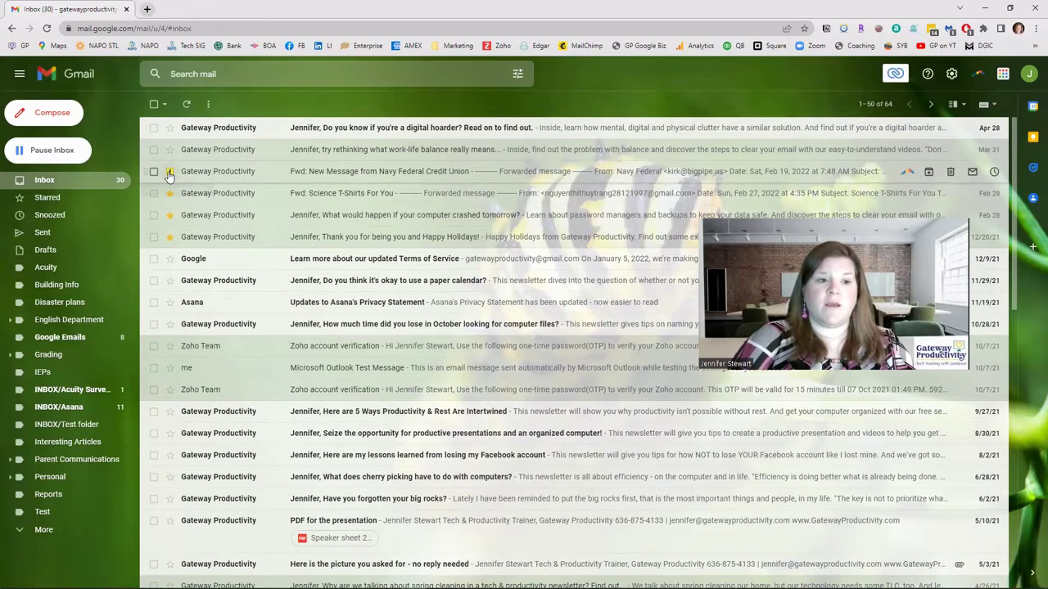
click(170, 172)
click(170, 172)
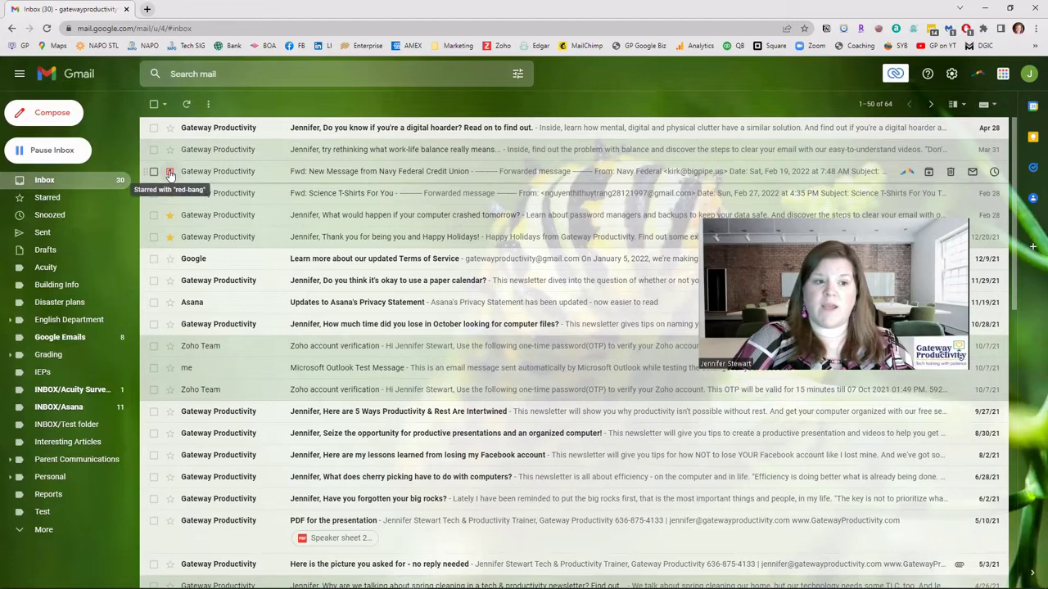
click(170, 172)
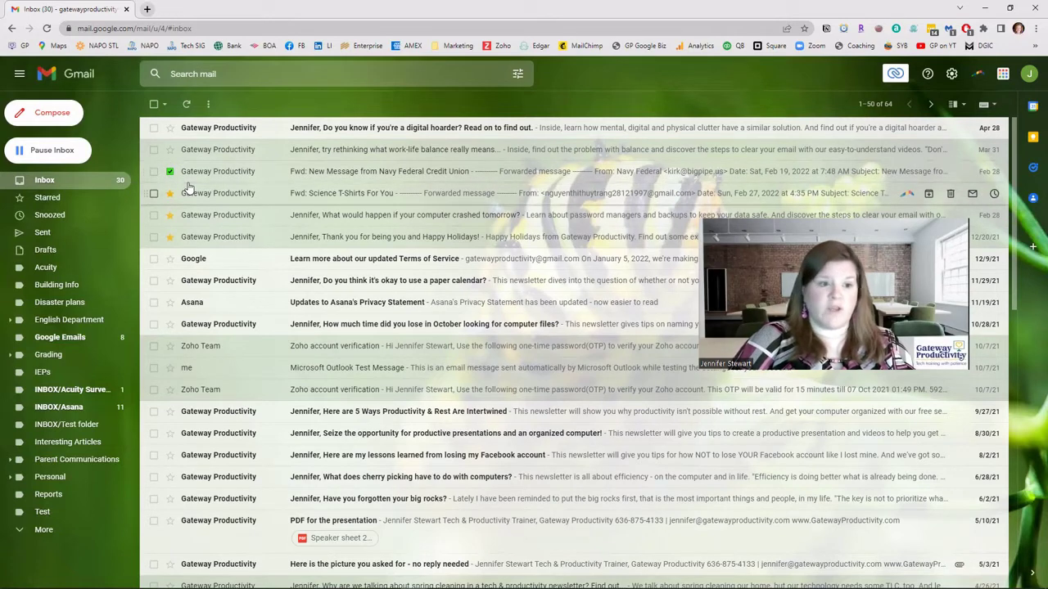
click(171, 172)
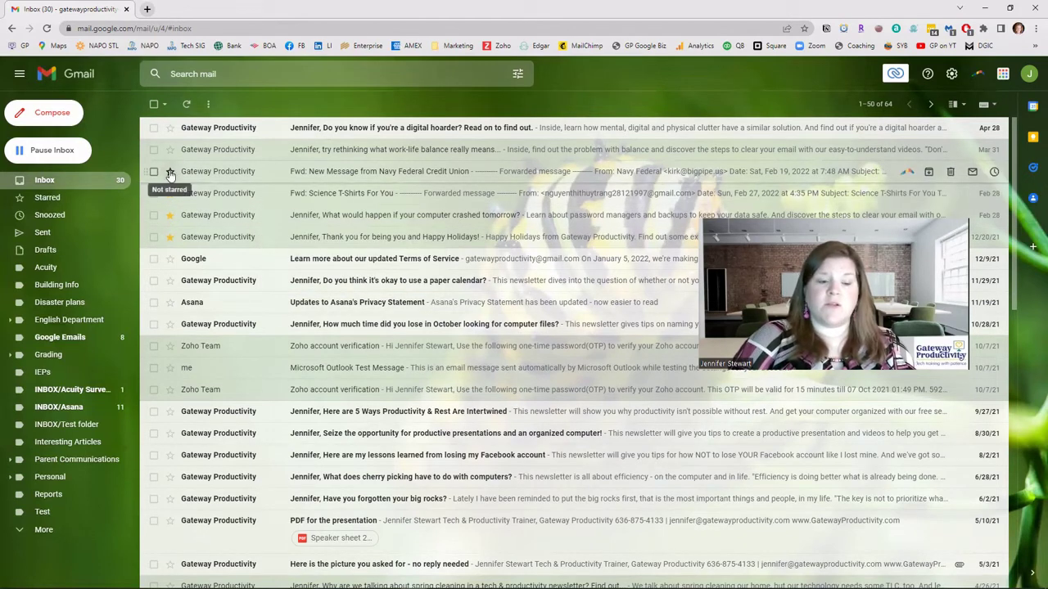
Mark Asana with a yellow bang, the first Zoho Team email red bang, the second green check
click(170, 302)
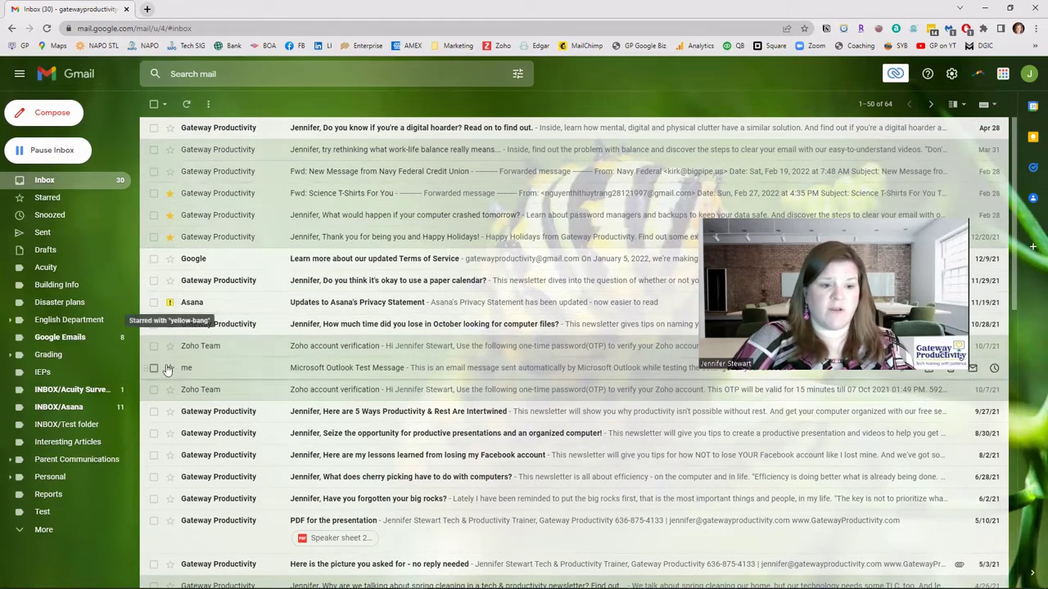
click(169, 346)
click(169, 346)
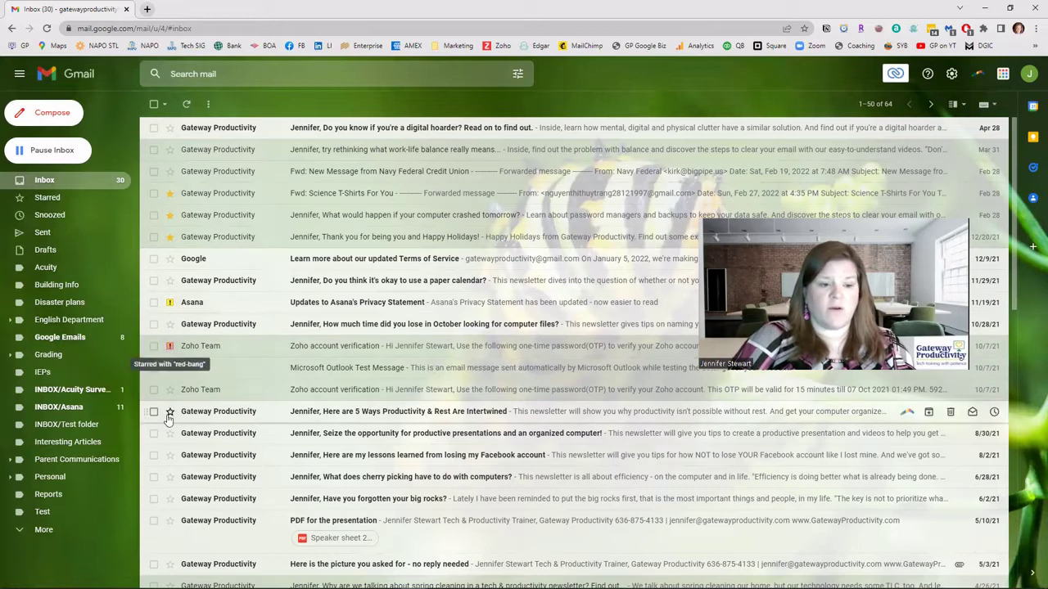
click(170, 390)
click(169, 391)
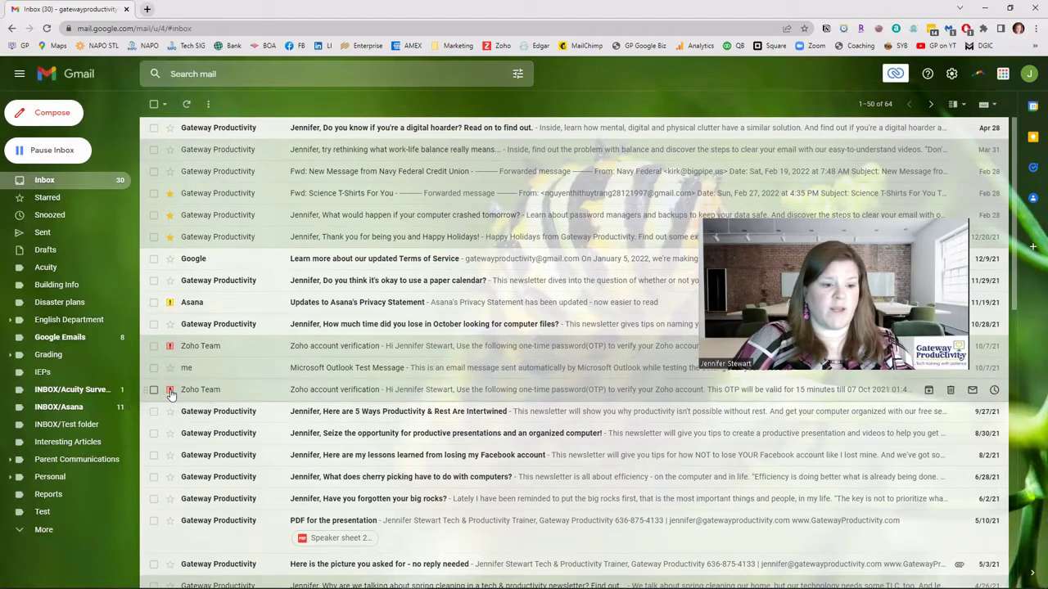
click(170, 390)
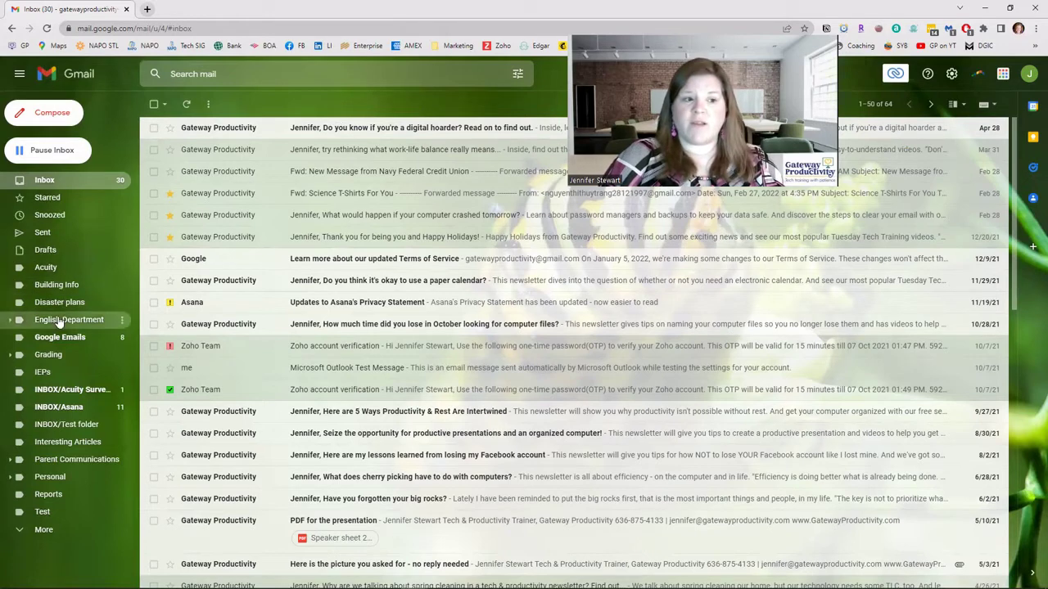
Switch to the Starred view, back to Inbox, then Starred again to list the 9 starred conversations
click(45, 198)
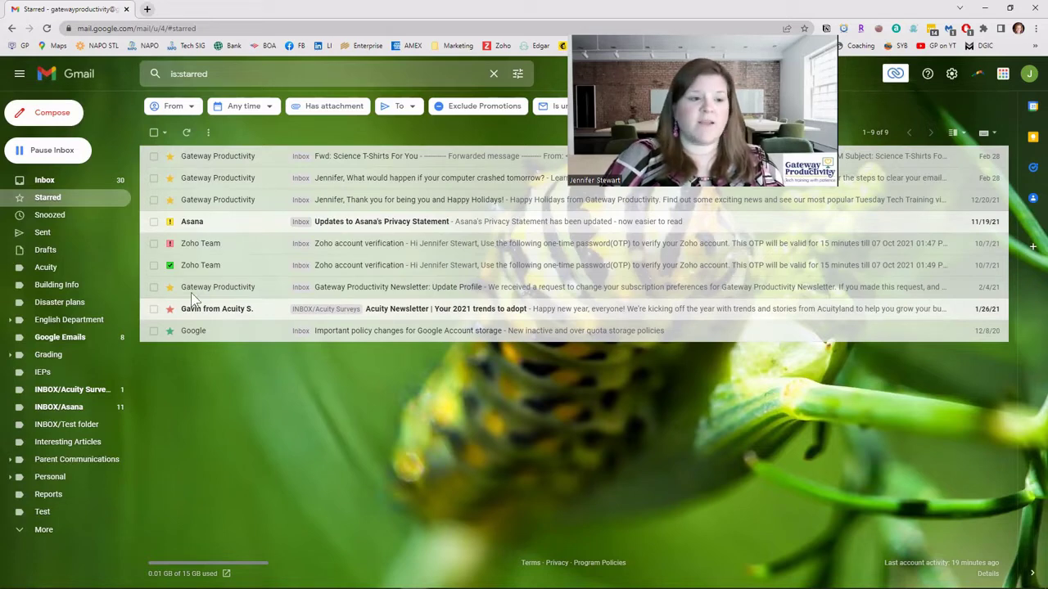
click(66, 185)
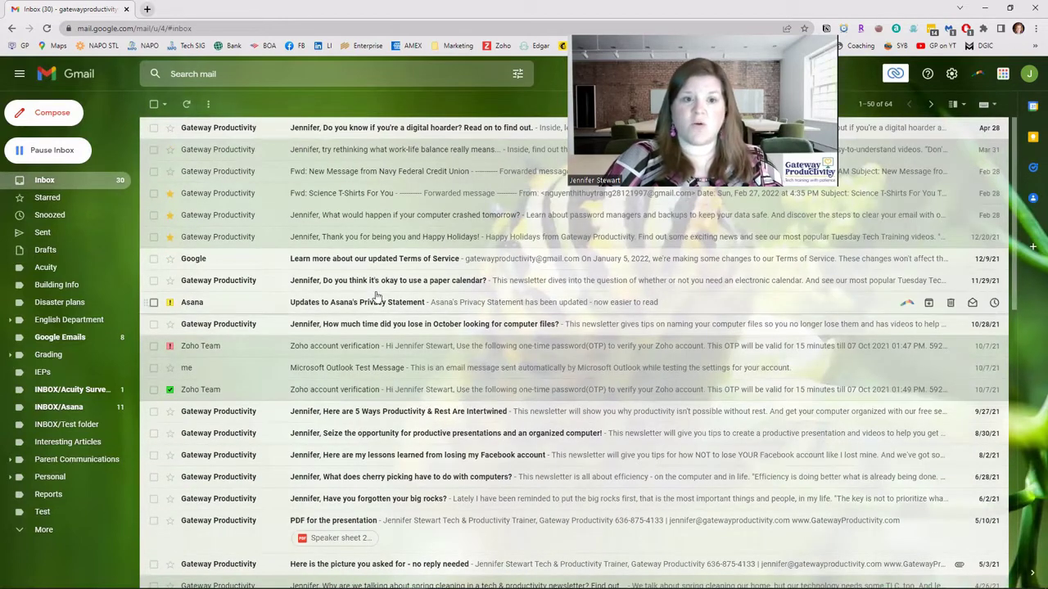
click(47, 198)
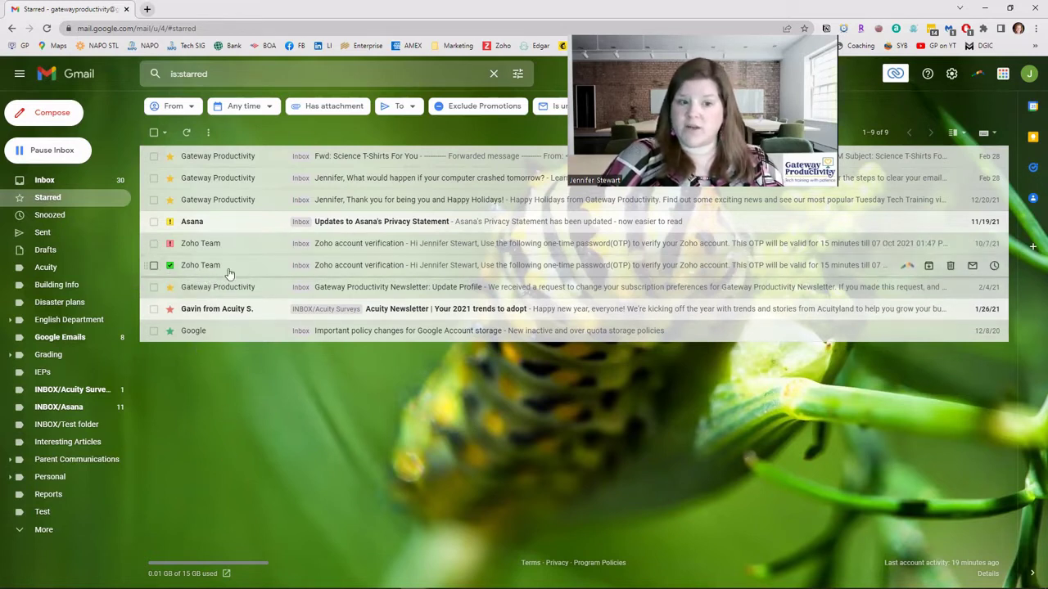
Unstar the second Zoho Team email, change Asana's mark to a red bang, and return to Inbox
click(169, 267)
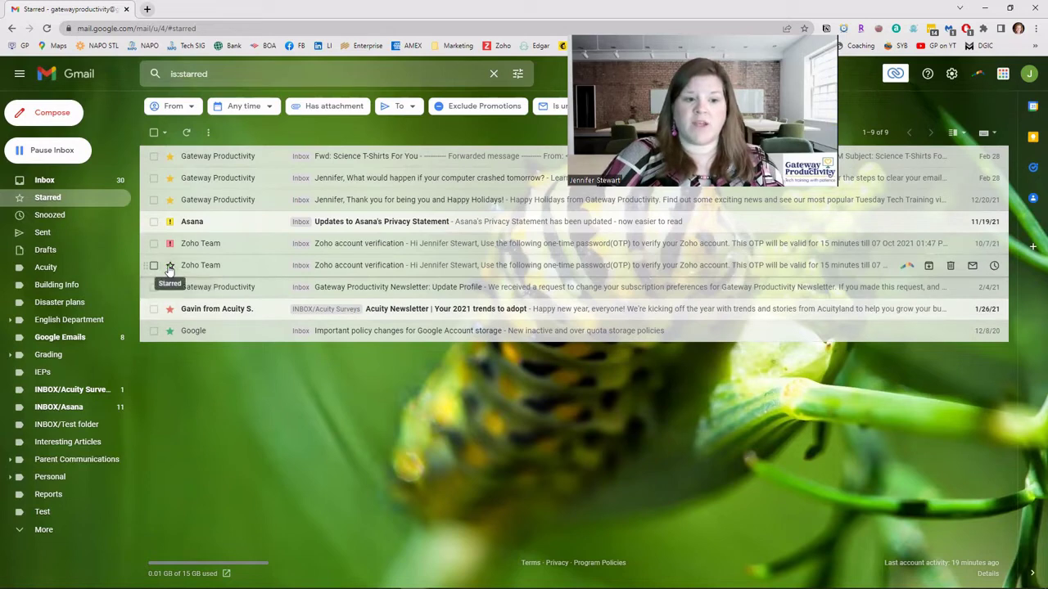
click(170, 267)
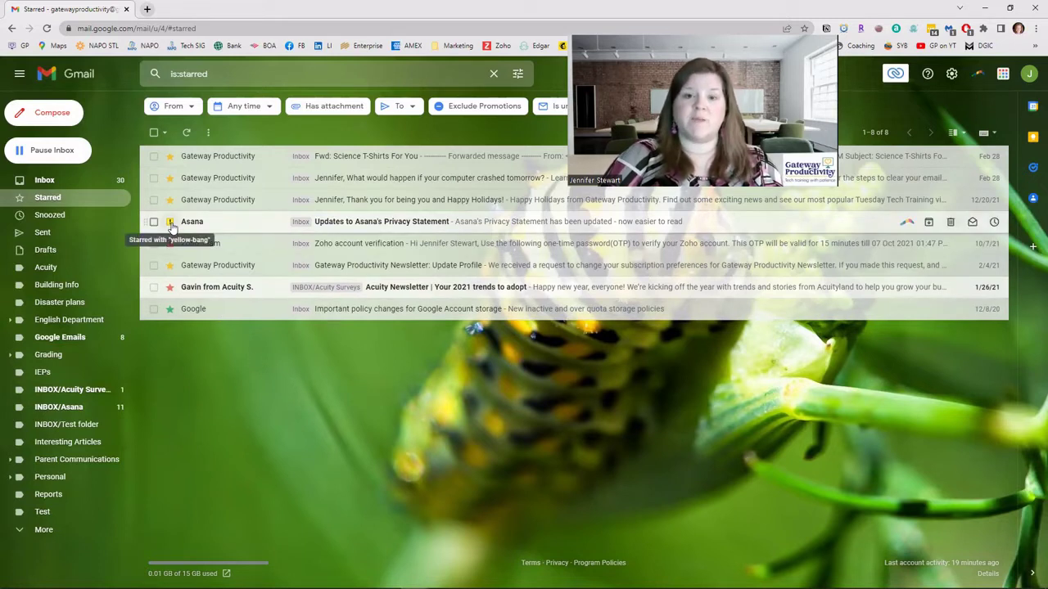
click(170, 222)
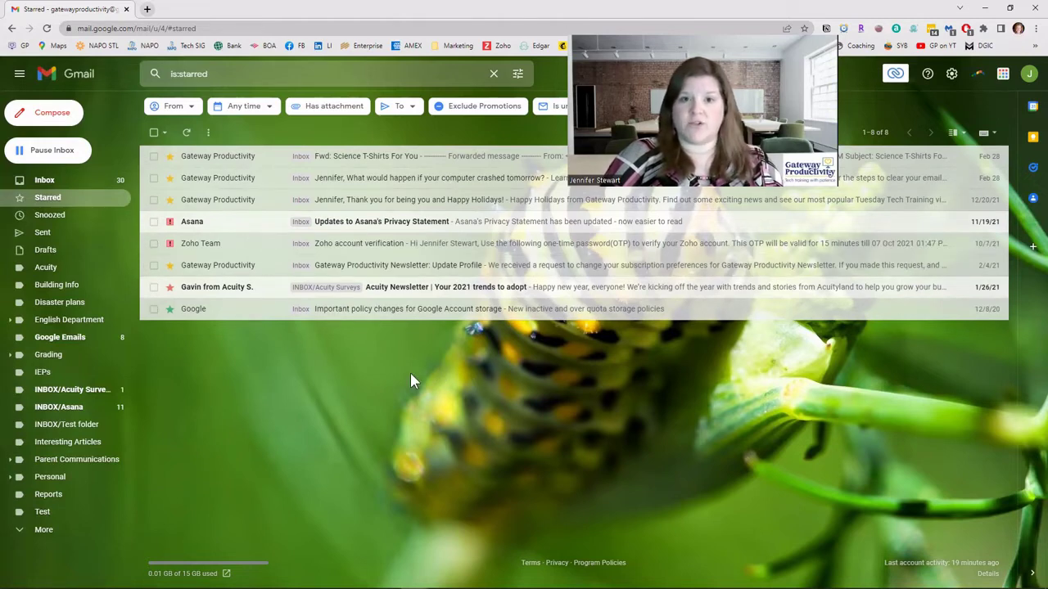
key(g)
key(i)
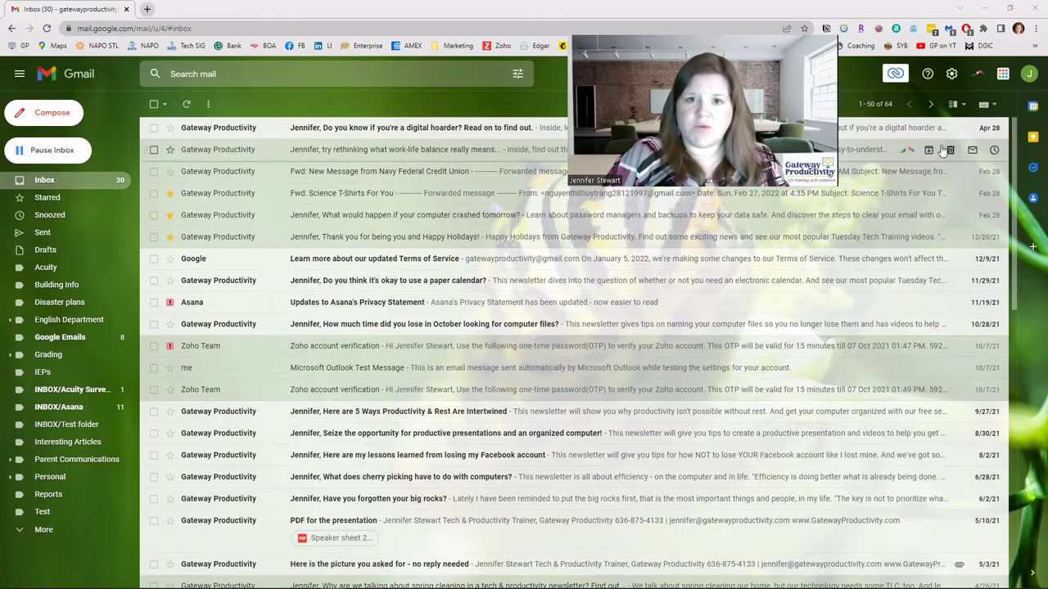
Bring up Quick settings and scroll down to the Inbox type options, still set to Default
click(952, 75)
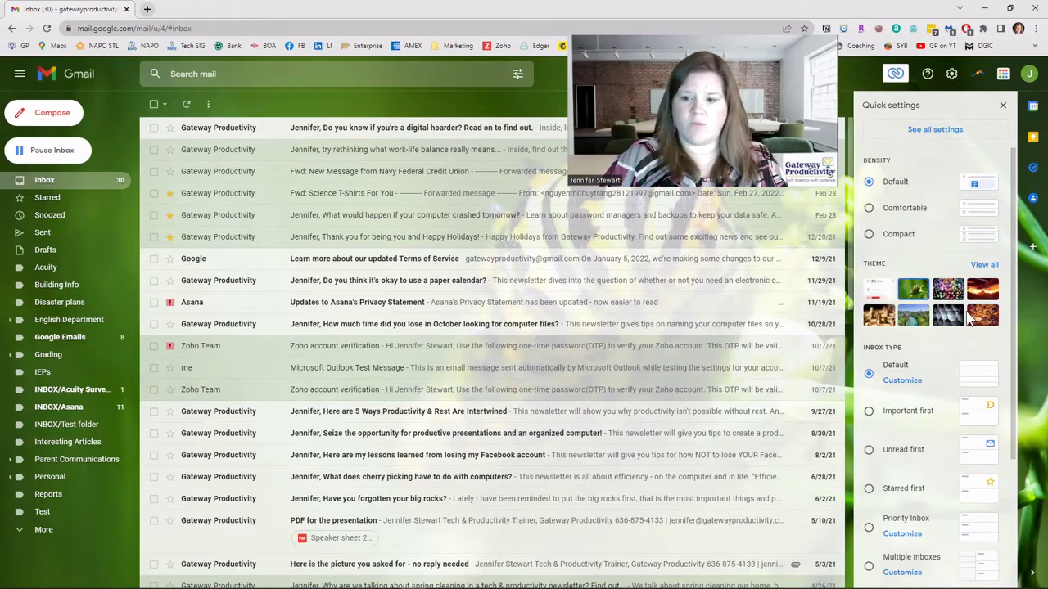
scroll(968, 319, down, 3)
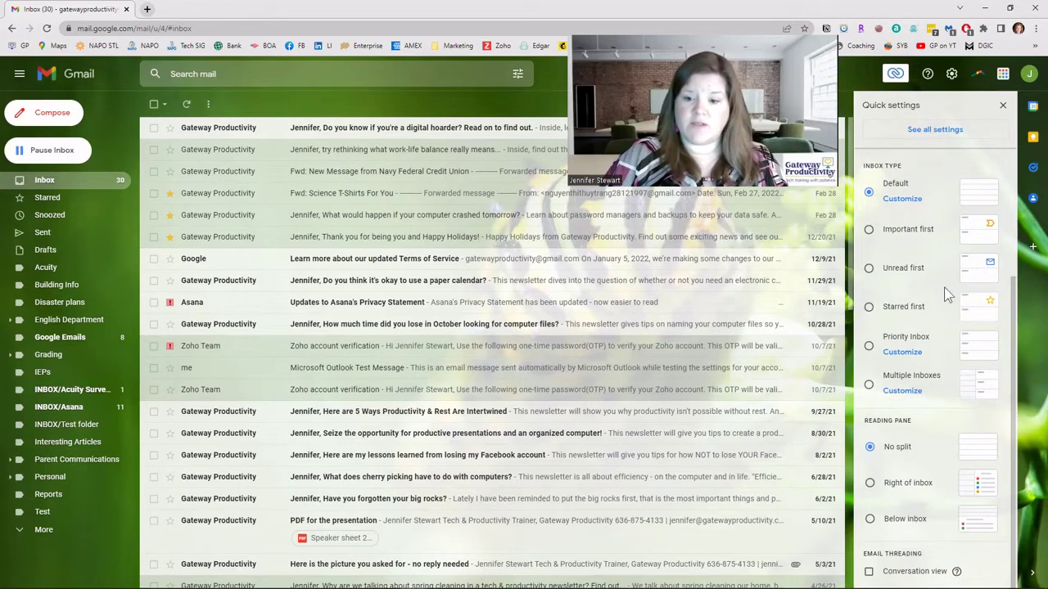
Choose Starred first as the inbox type, putting the 7 starred messages above Everything else
click(868, 308)
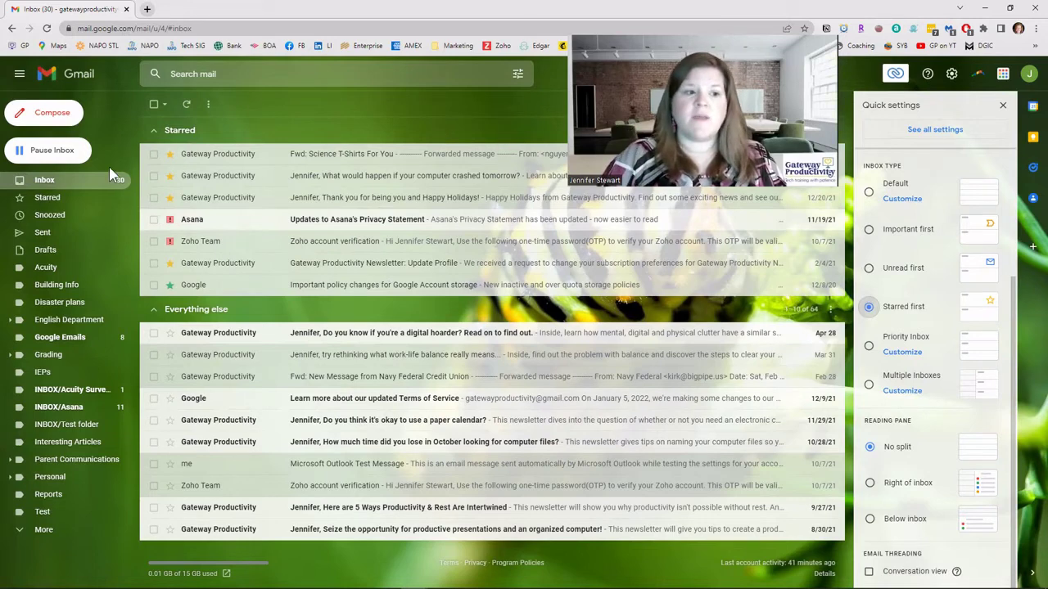
Open the Starred folder to list the 8 starred conversations
click(49, 199)
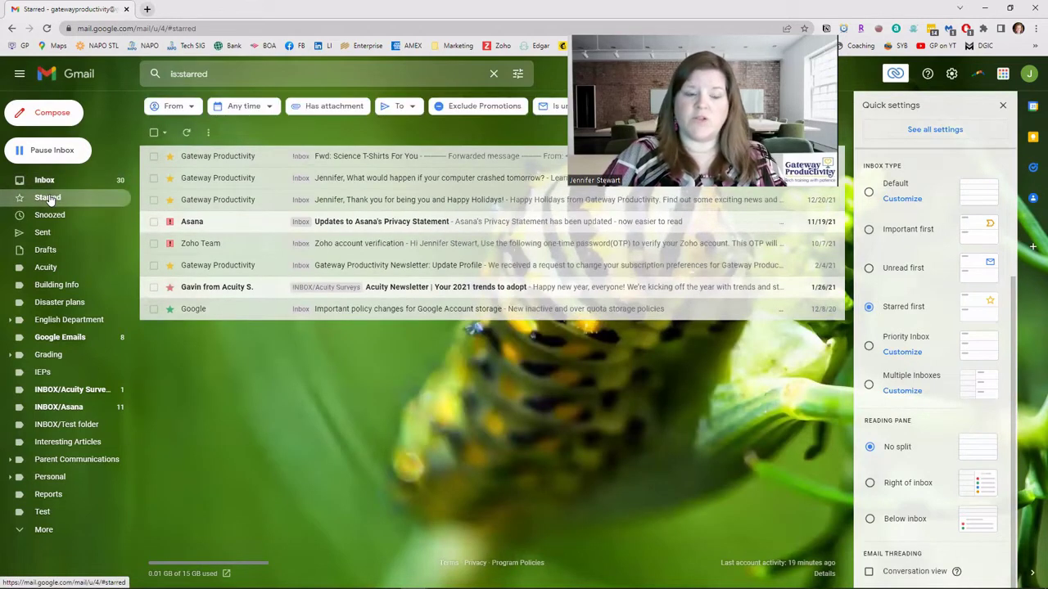